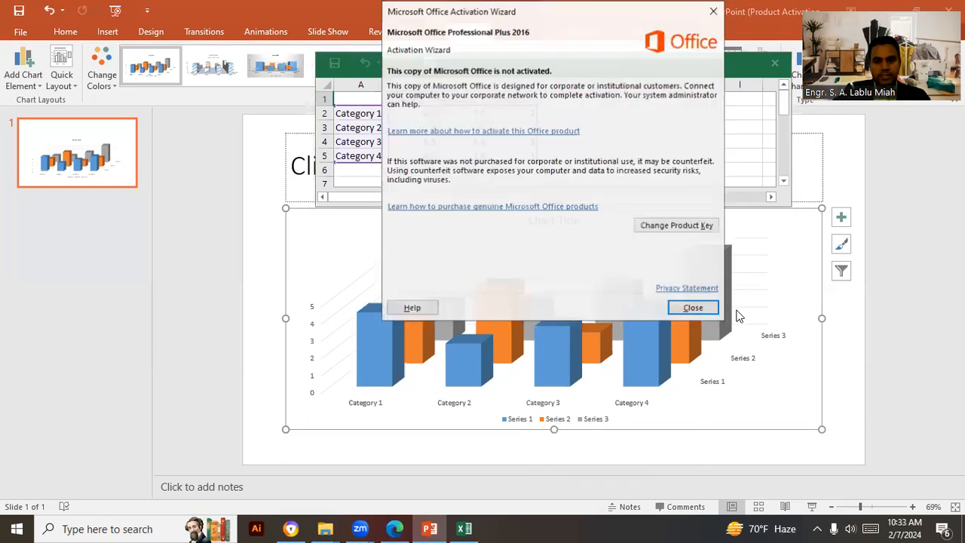
- Dismiss the activation notice and copy the ten student names in B6:B15 of Sheet1 in the Excel workbook Making-Result-Sheet
left_click(693, 308)
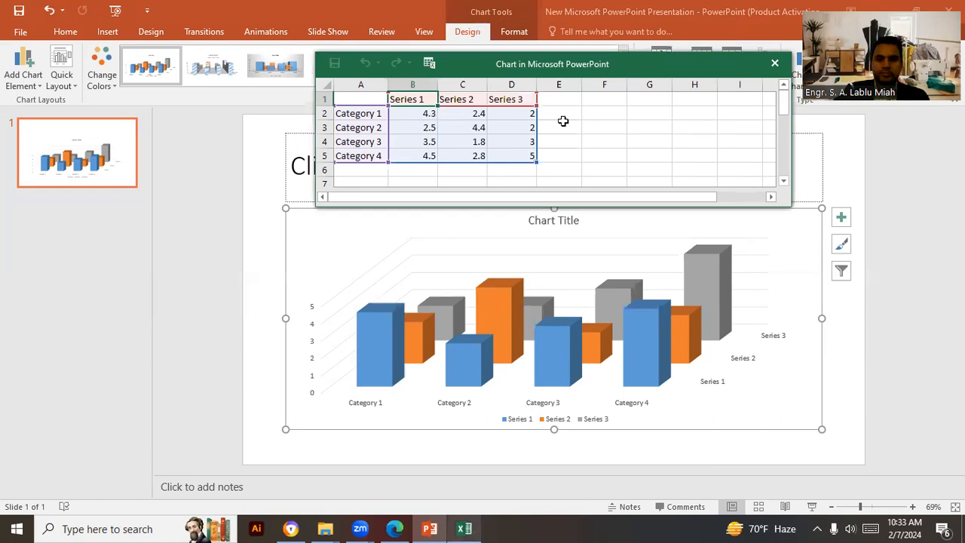
left_click(465, 528)
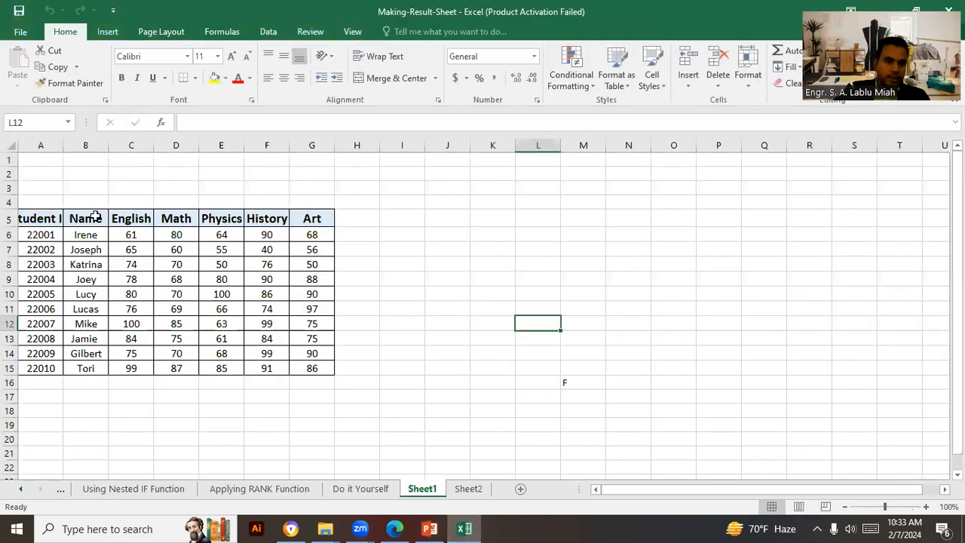
left_click_drag(88, 236, 91, 352)
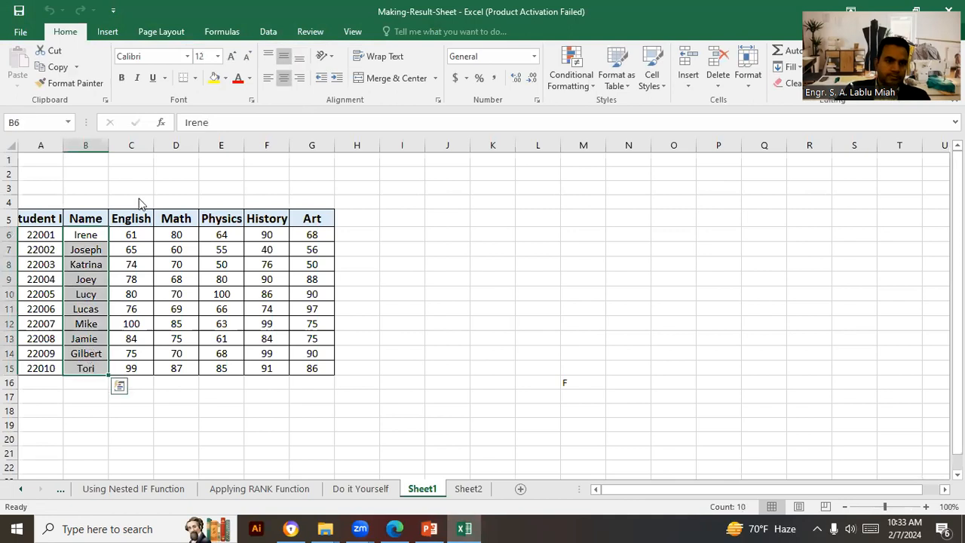
right_click(92, 353)
left_click(132, 80)
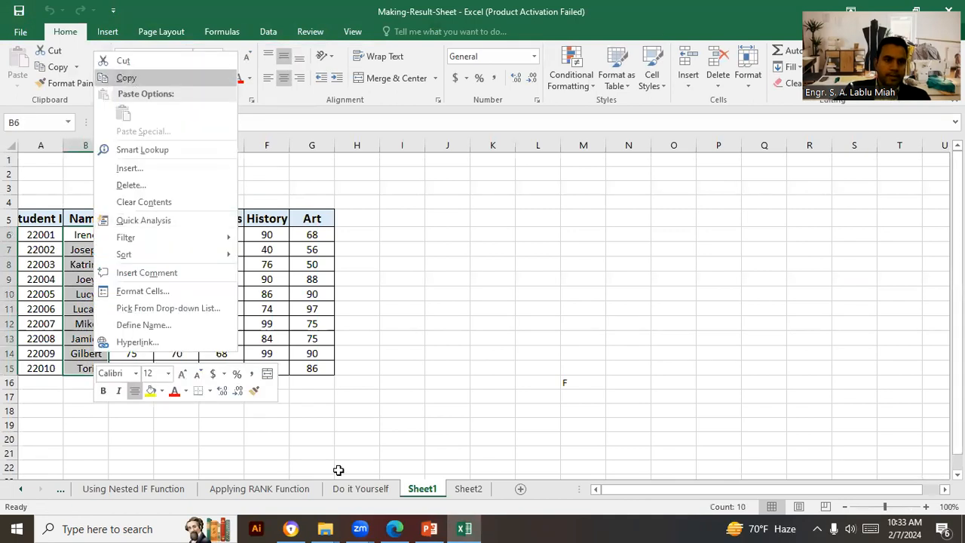
- Switch back to PowerPoint and paste the copied student names over the category labels in A2:A11 of the chart data
left_click(464, 526)
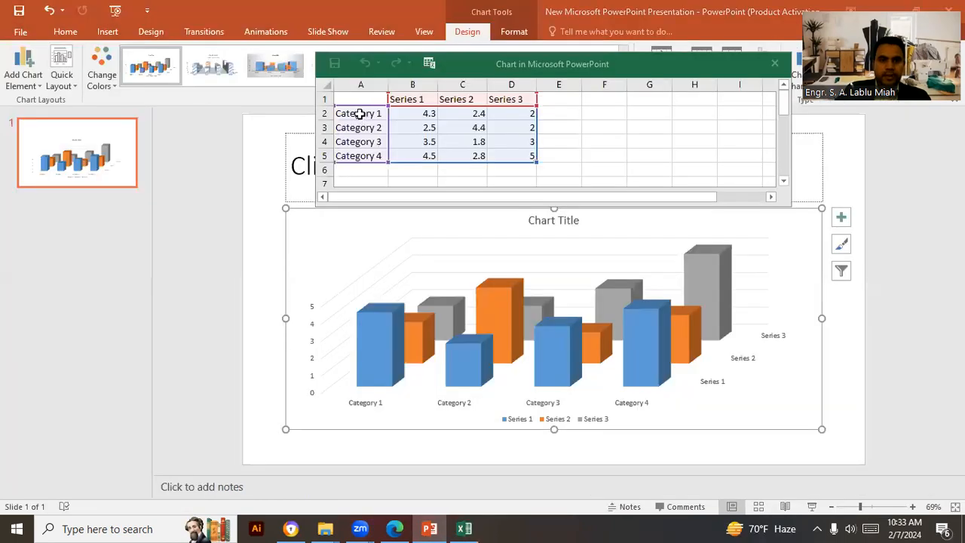
left_click(361, 114)
left_click(360, 128, "shift")
left_click_drag(362, 195, 360, 113)
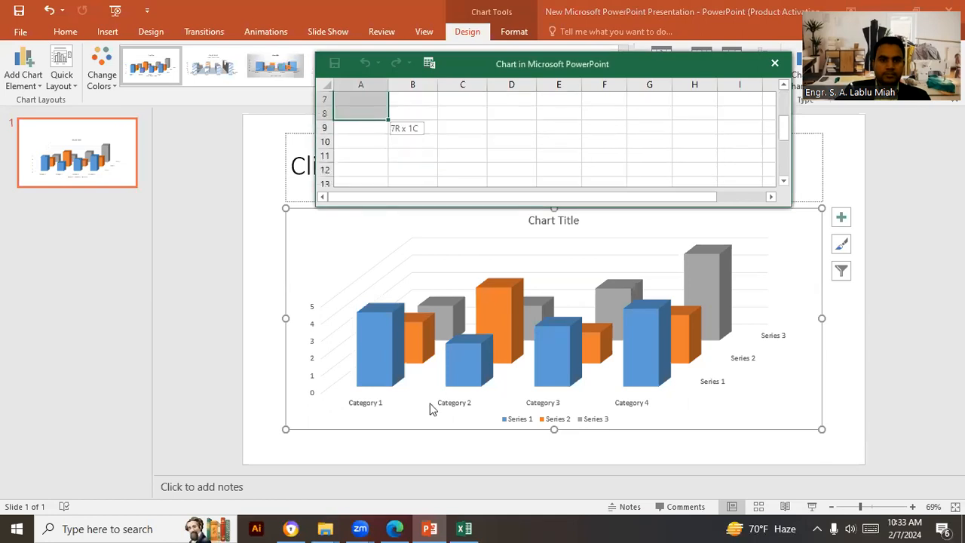
left_click(465, 528)
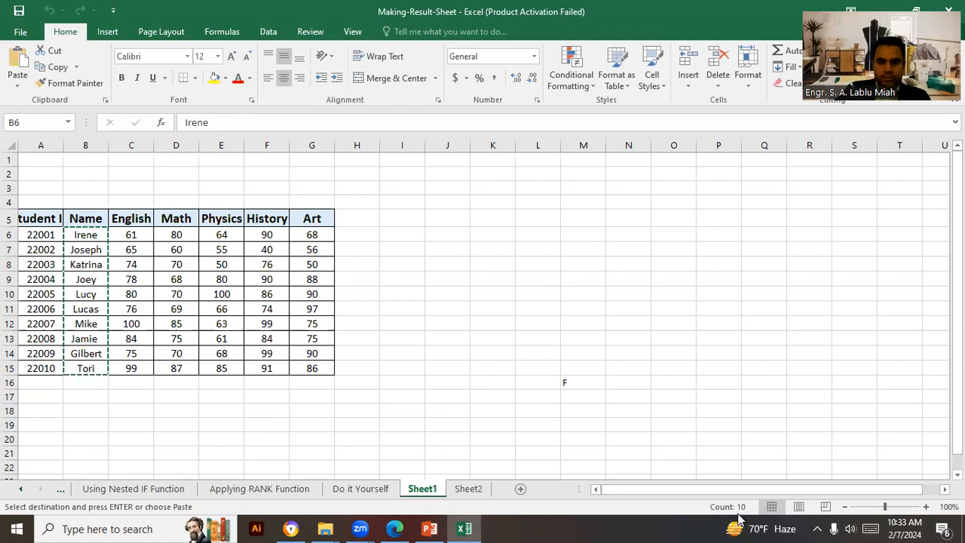
left_click(429, 529)
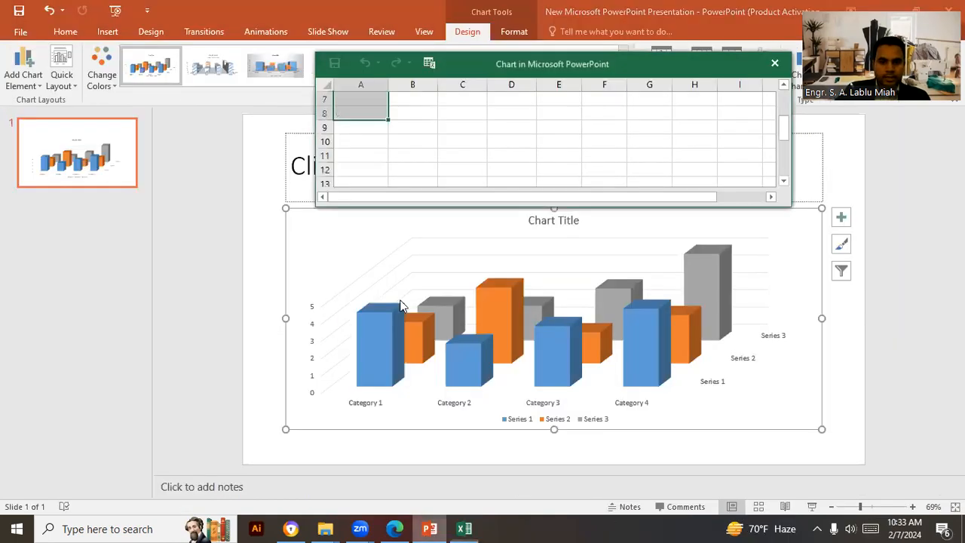
scroll(373, 142, "up", 2)
left_click(362, 127)
left_click_drag(360, 114, 367, 151)
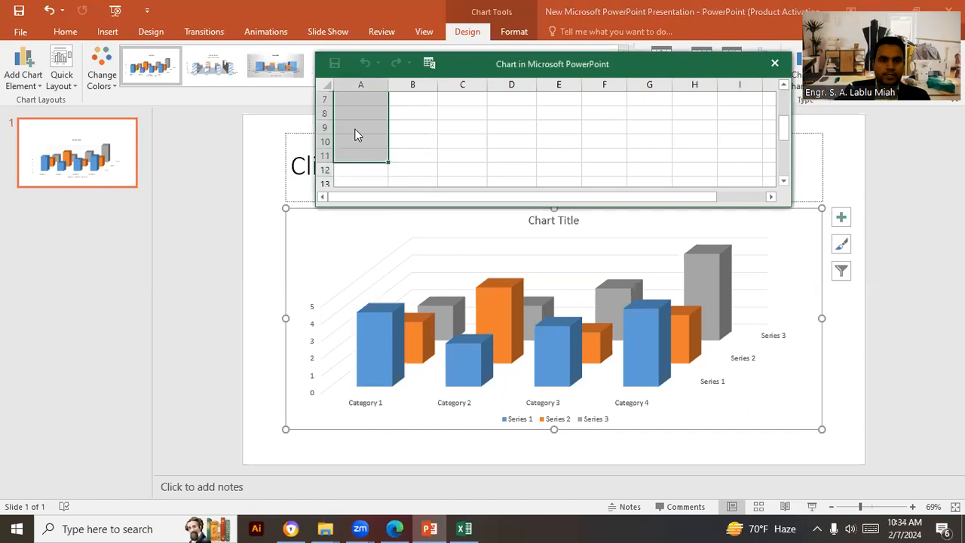
right_click(358, 134)
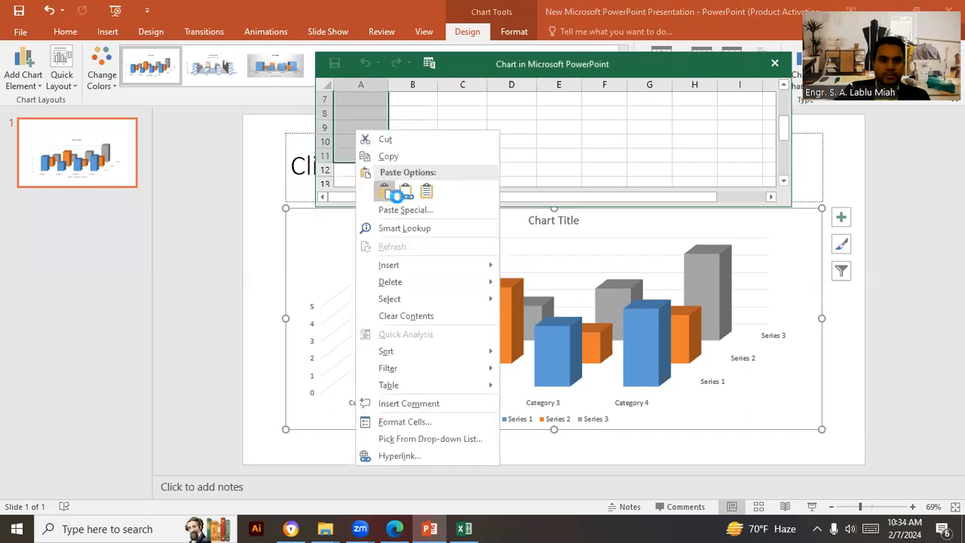
left_click(390, 190)
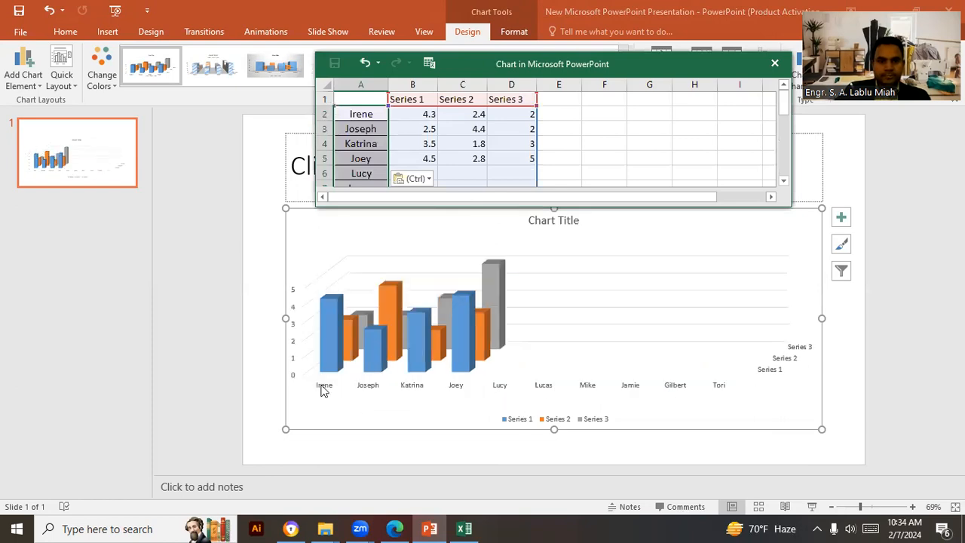
left_click(442, 123)
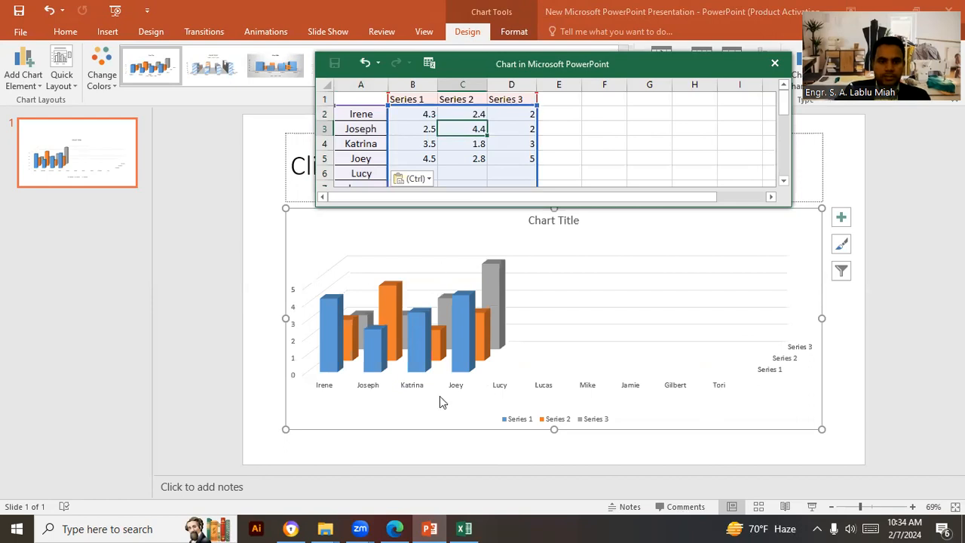
left_click(369, 118)
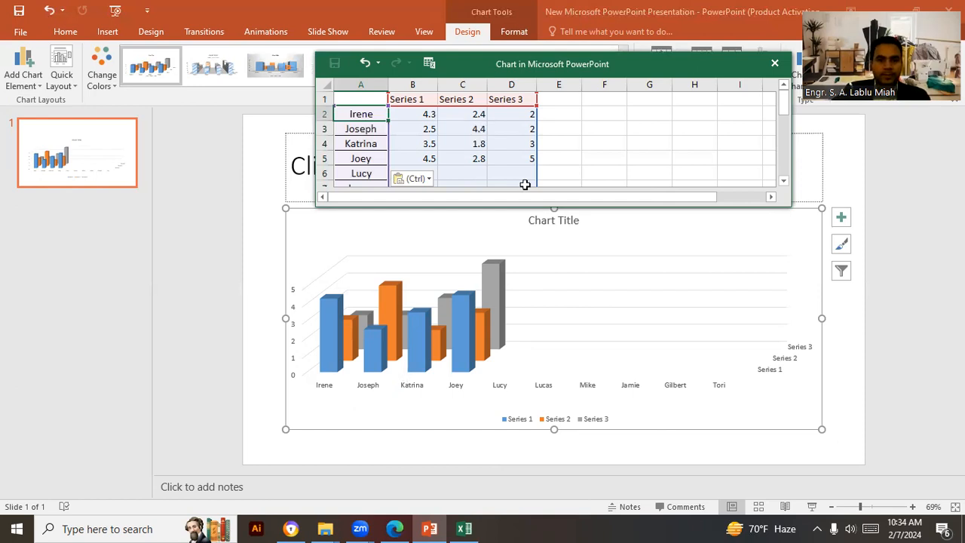
- Copy the subject headers English, Math, Physics, History and Art from C5:G5 of the Excel sheet into B1:F1 of the PowerPoint chart data
left_click(465, 529)
left_click(262, 265)
left_click_drag(147, 218, 302, 220)
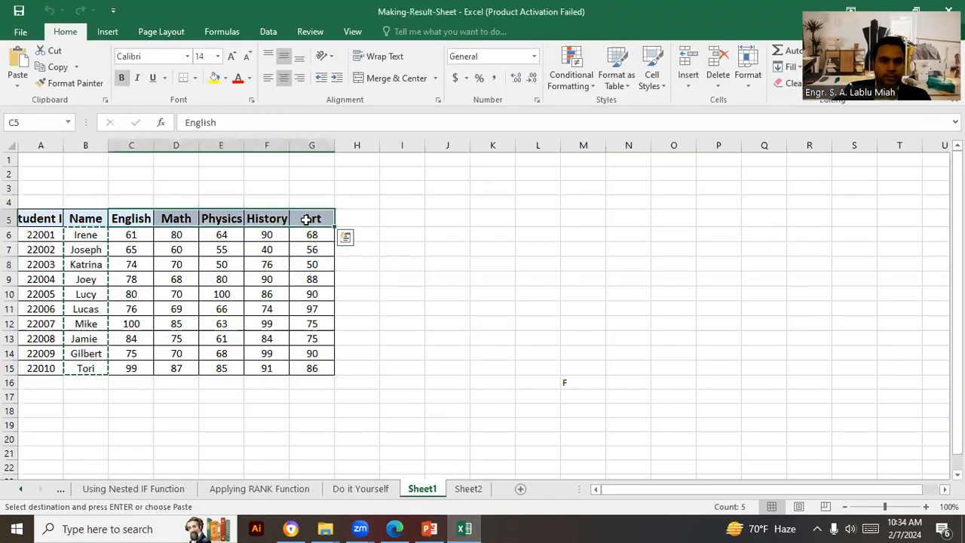
right_click(309, 216)
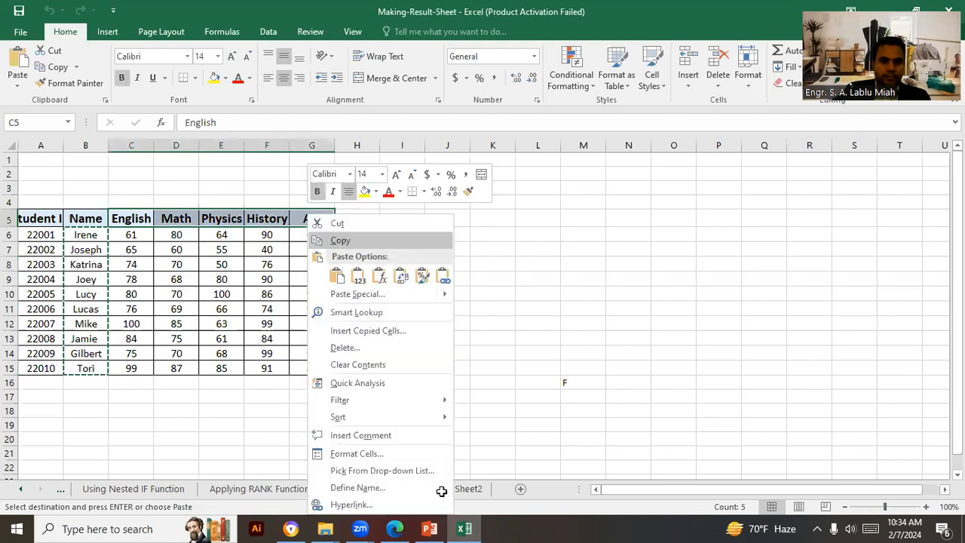
left_click(341, 240)
left_click(430, 528)
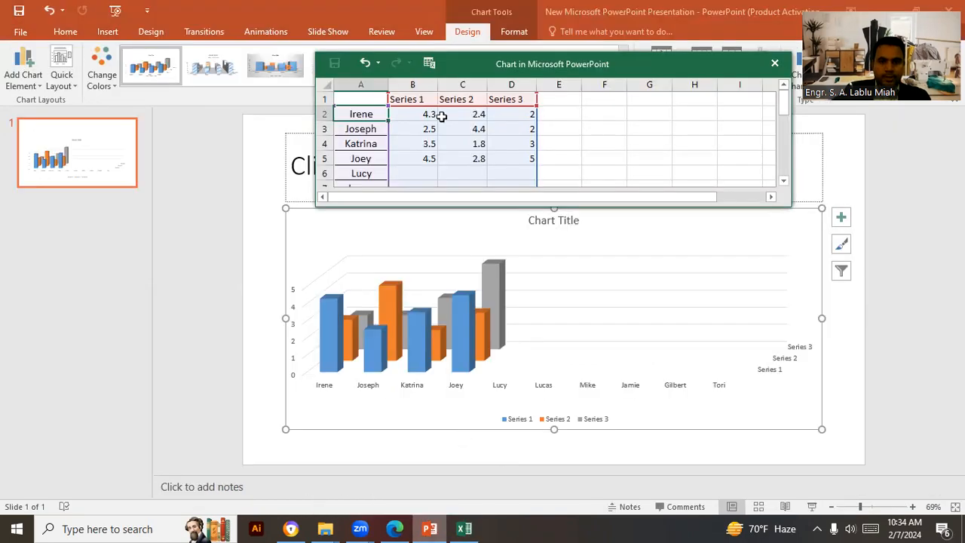
left_click(408, 98)
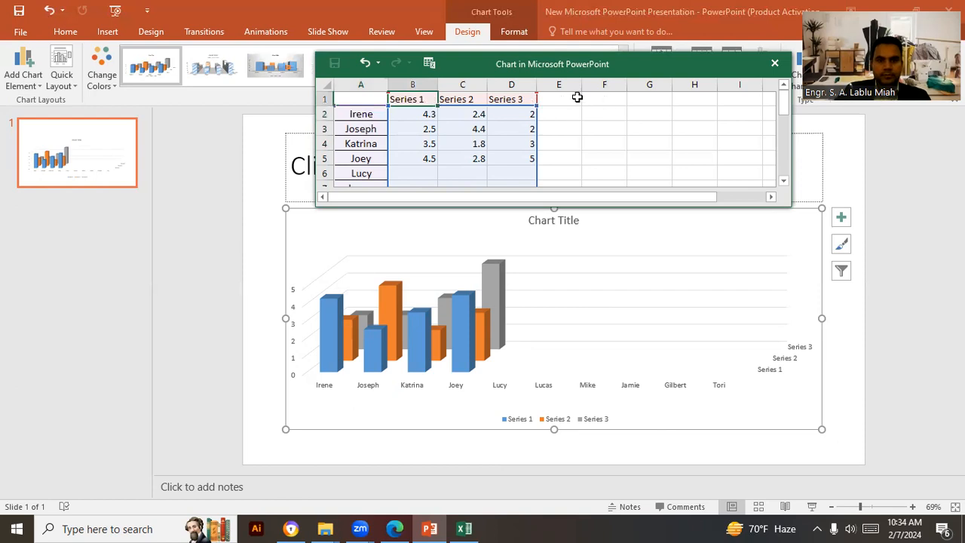
left_click_drag(412, 99, 603, 99)
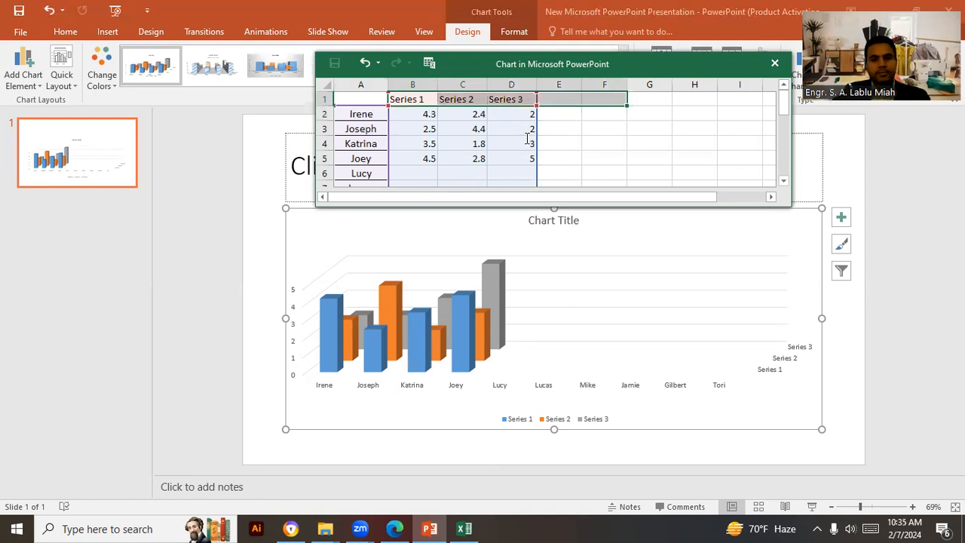
key("ctrl+v")
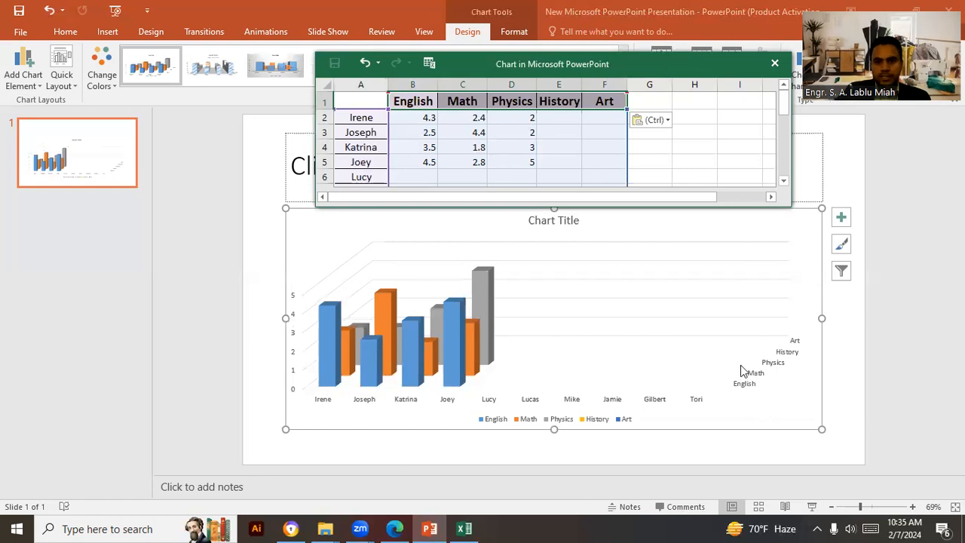
left_click(509, 147)
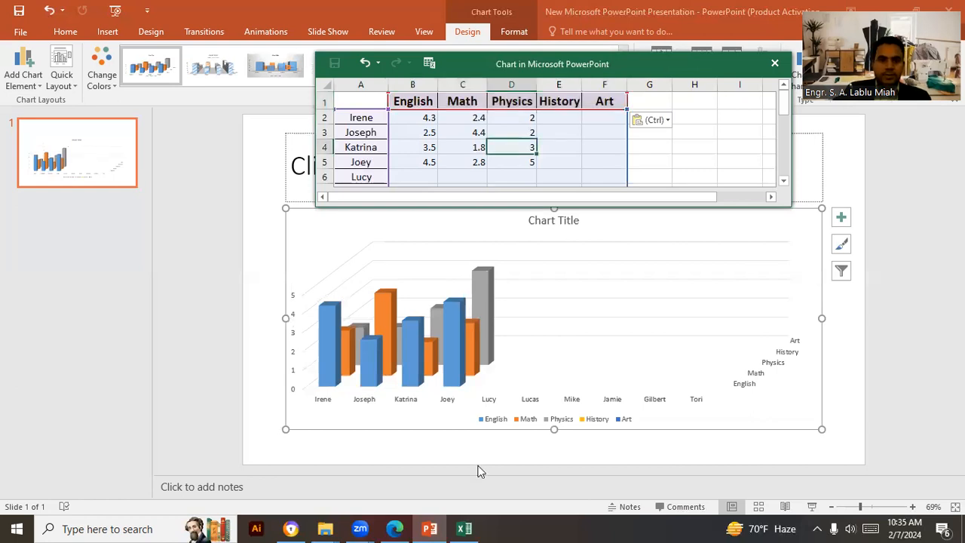
- Copy the English marks from C6:C15 of the Excel sheet into B2:B11 of the PowerPoint chart data
left_click(464, 528)
left_click_drag(132, 234, 147, 370)
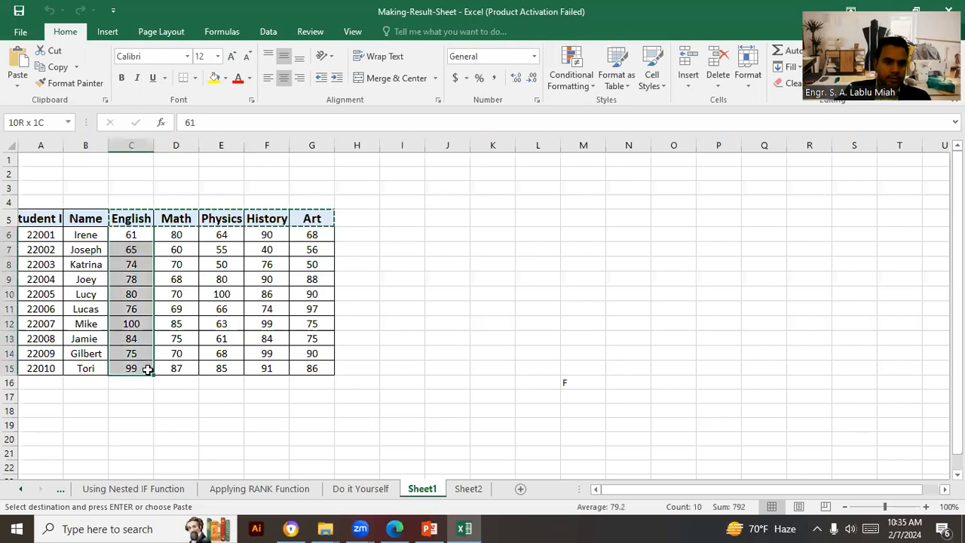
right_click(148, 370)
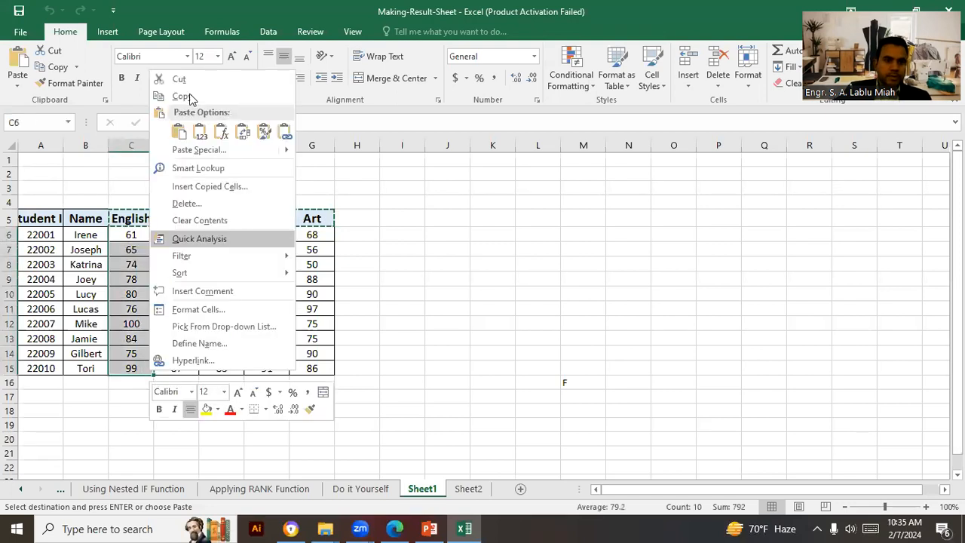
left_click(183, 96)
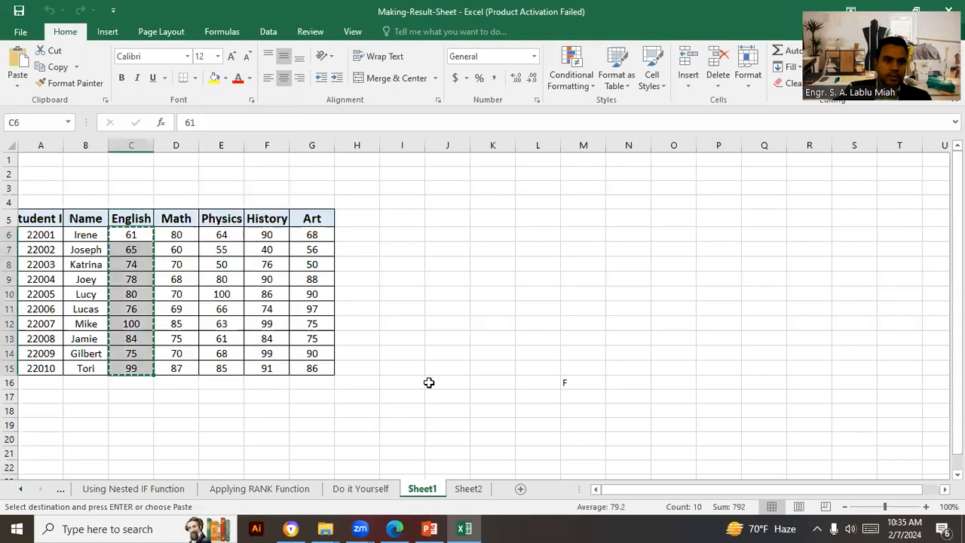
left_click(433, 528)
left_click_drag(428, 117, 422, 157)
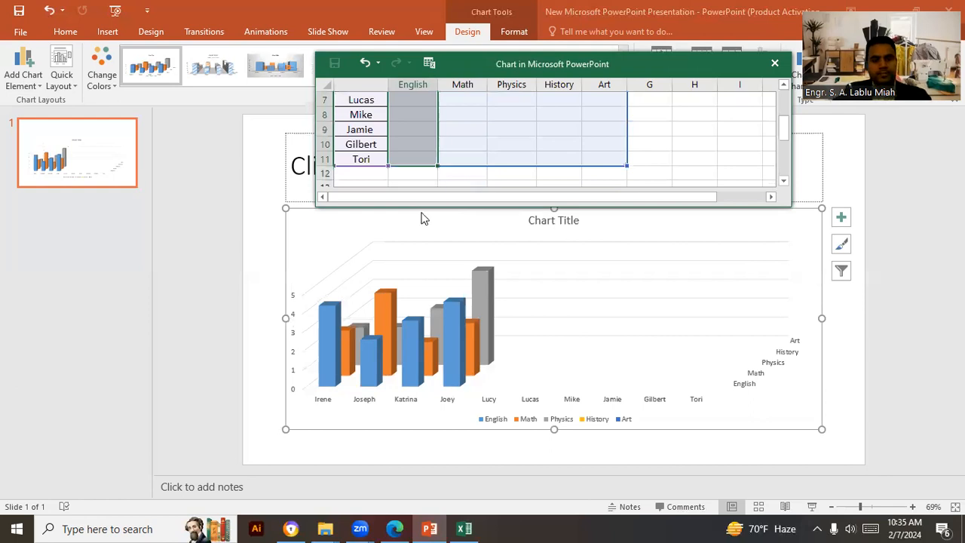
key("ctrl+v")
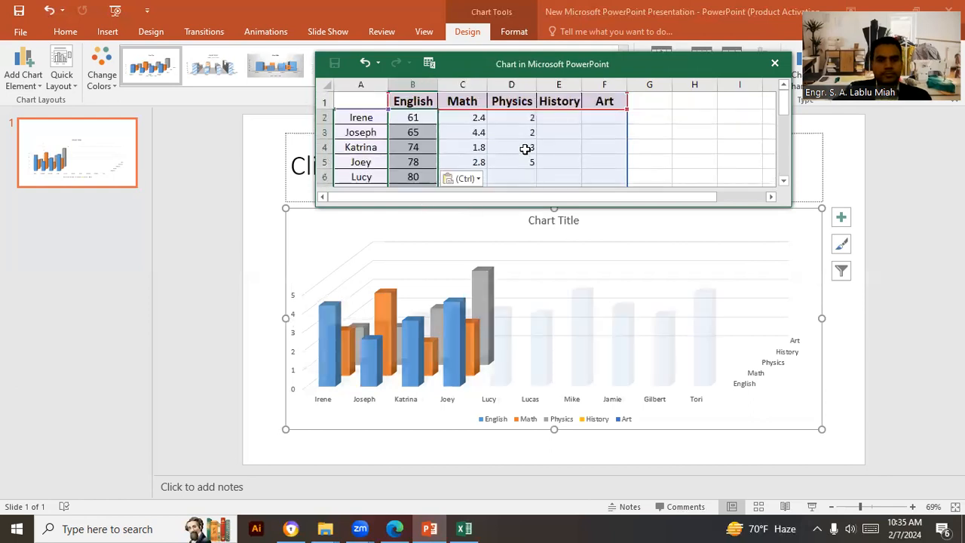
left_click(522, 149)
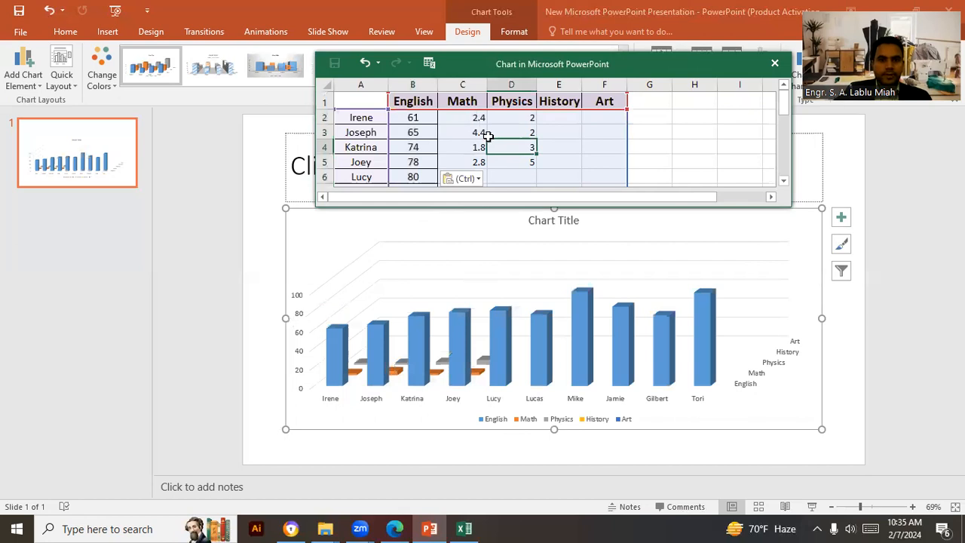
- Copy the Math marks from D6:D15 of the Excel sheet into C2:C11 of the PowerPoint chart data
left_click(473, 118)
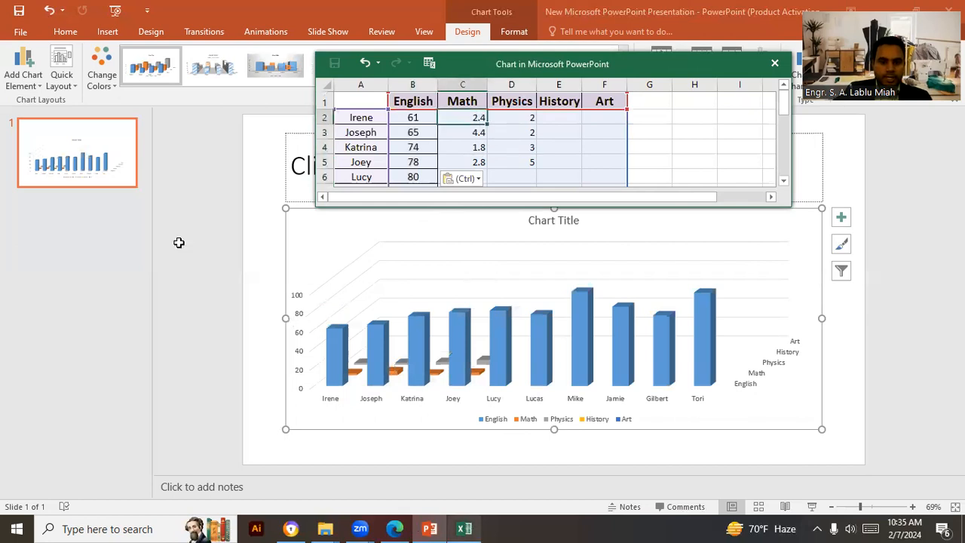
key("alt+Tab")
left_click_drag(179, 234, 188, 367)
right_click(189, 365)
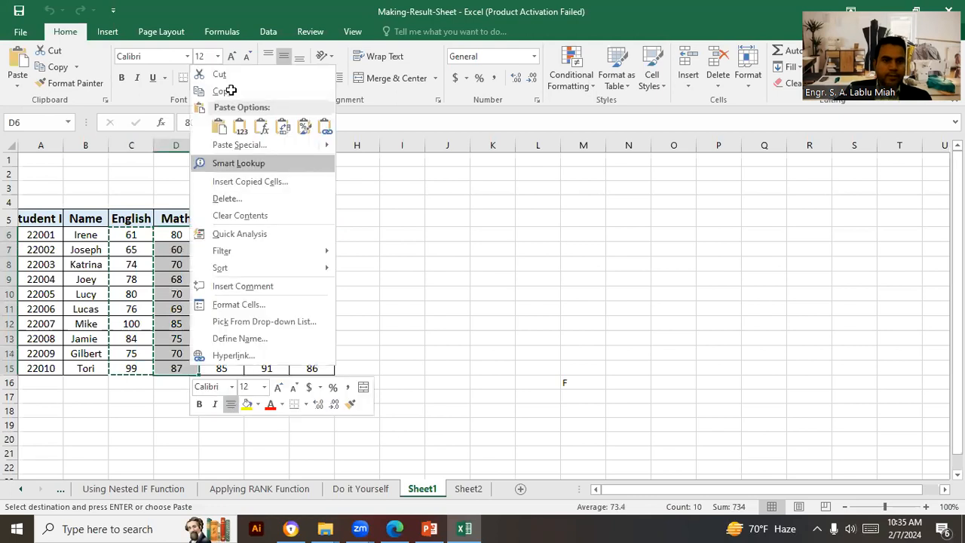
left_click(226, 91)
left_click(429, 529)
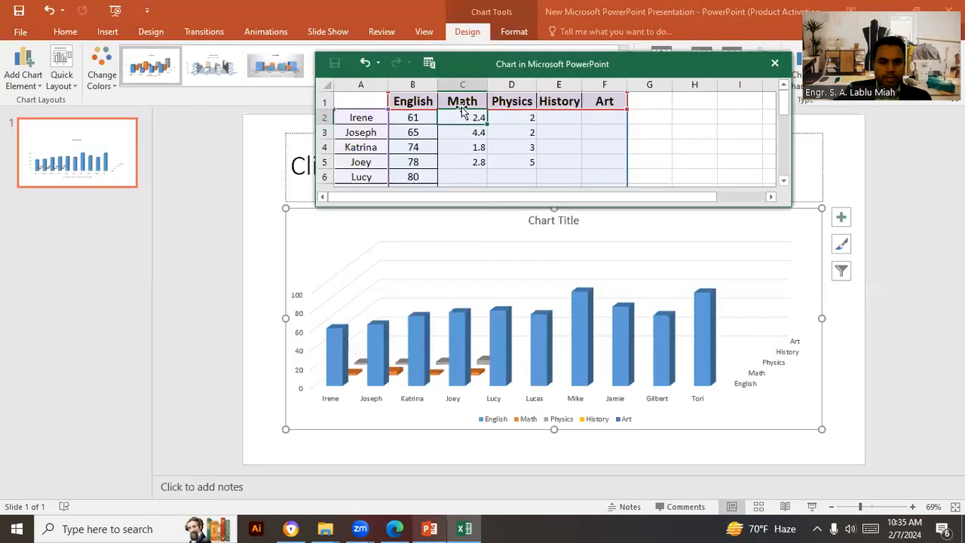
left_click_drag(469, 118, 467, 200)
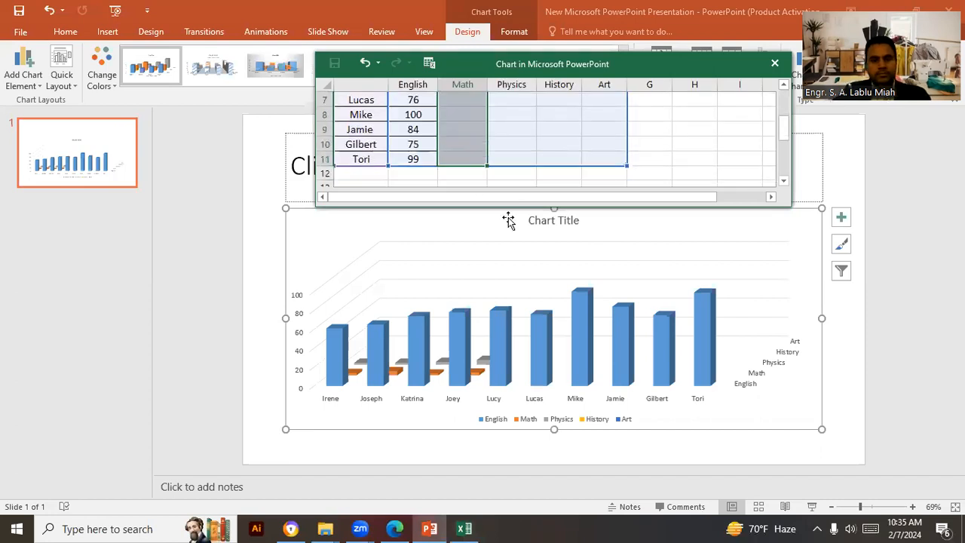
key("ctrl+v")
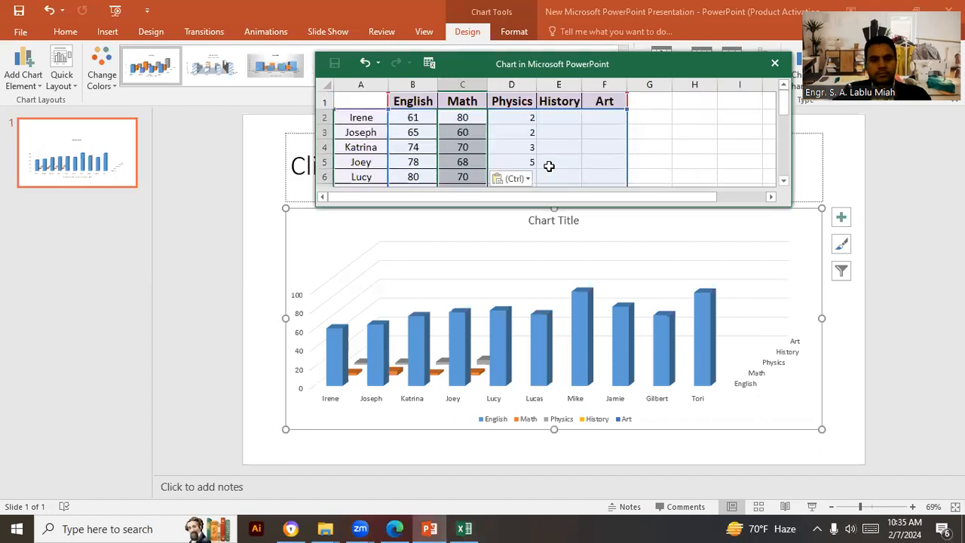
left_click(531, 121)
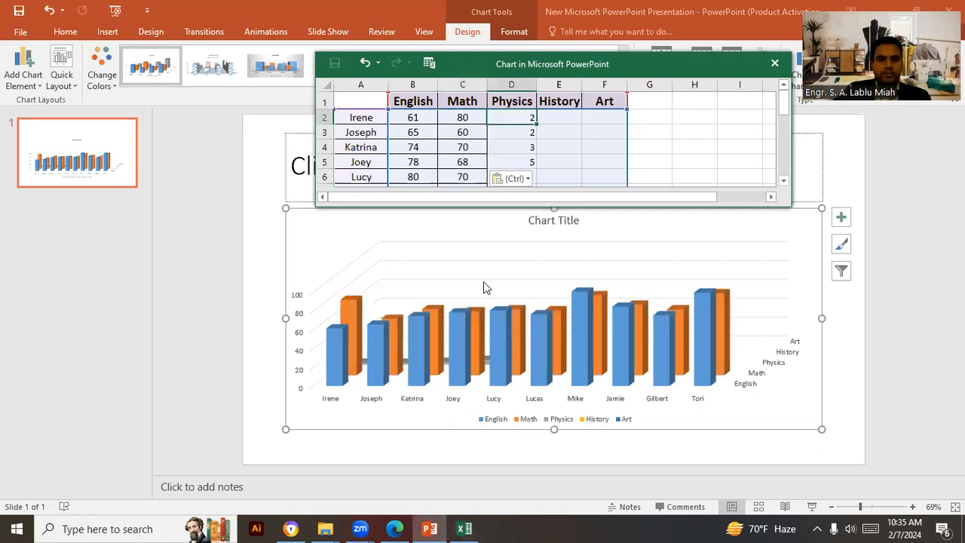
- Copy the Physics marks from E6:E15 of the Excel sheet into D2:D11 of the PowerPoint chart data
left_click(464, 529)
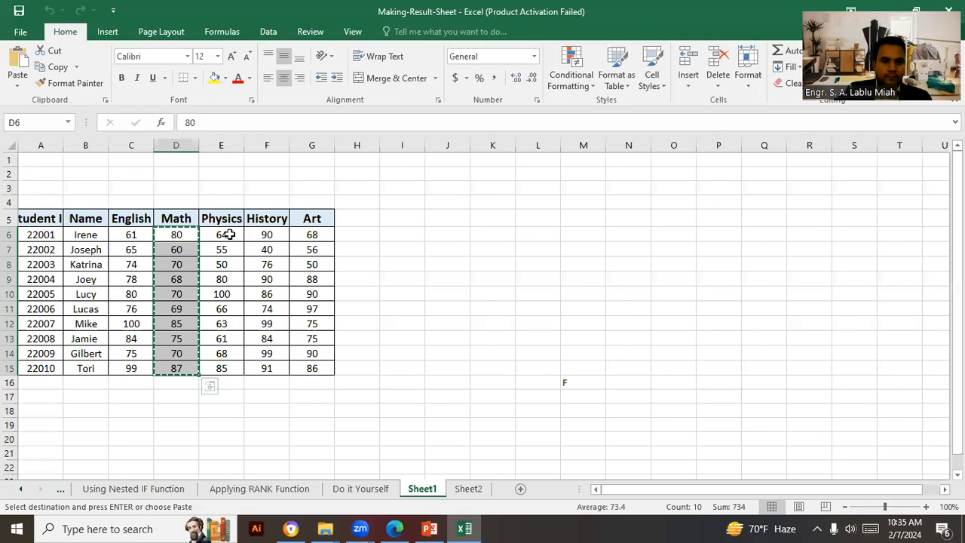
left_click_drag(224, 234, 229, 365)
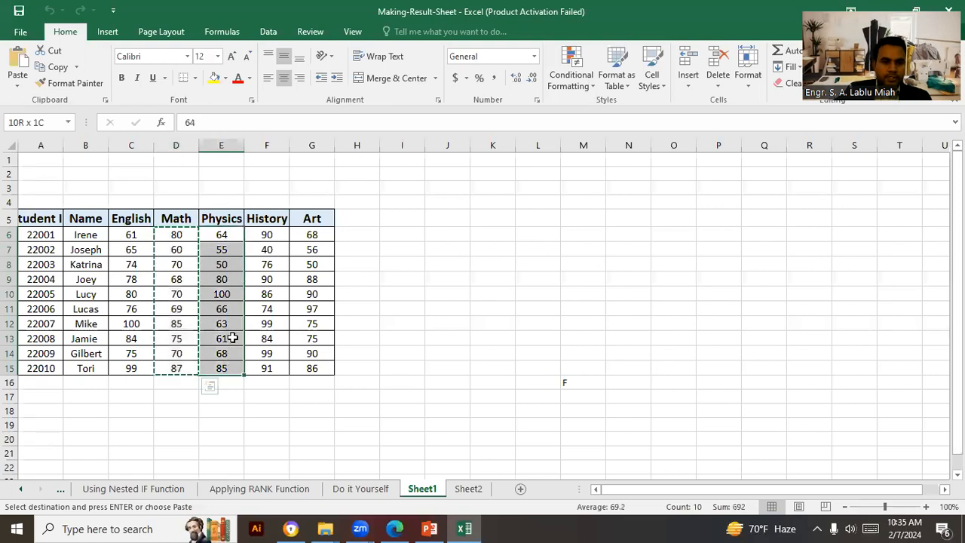
right_click(232, 339)
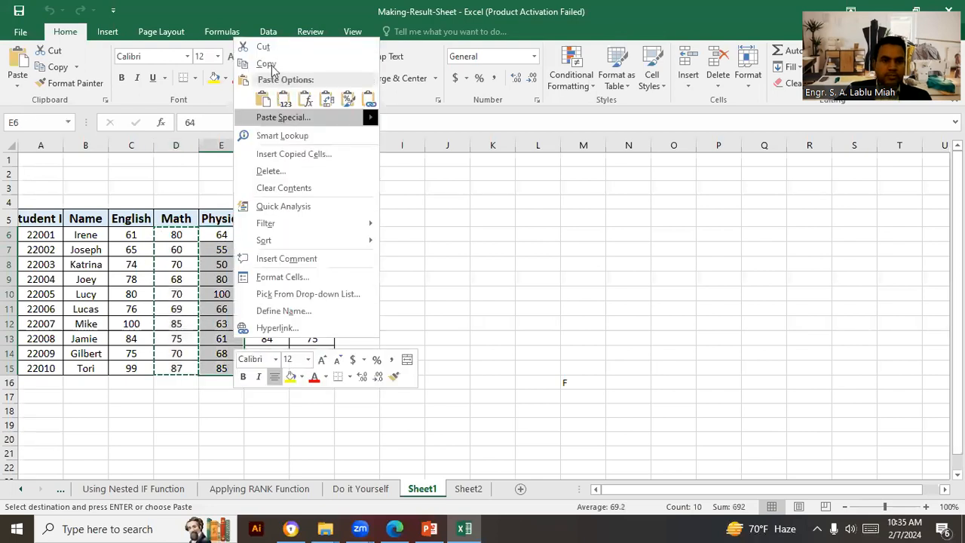
left_click(428, 528)
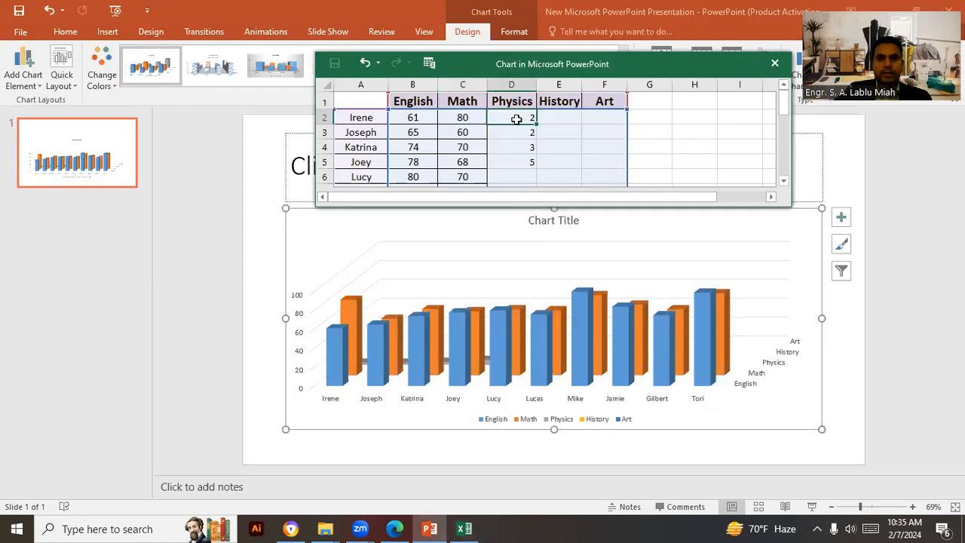
left_click_drag(522, 114, 512, 160)
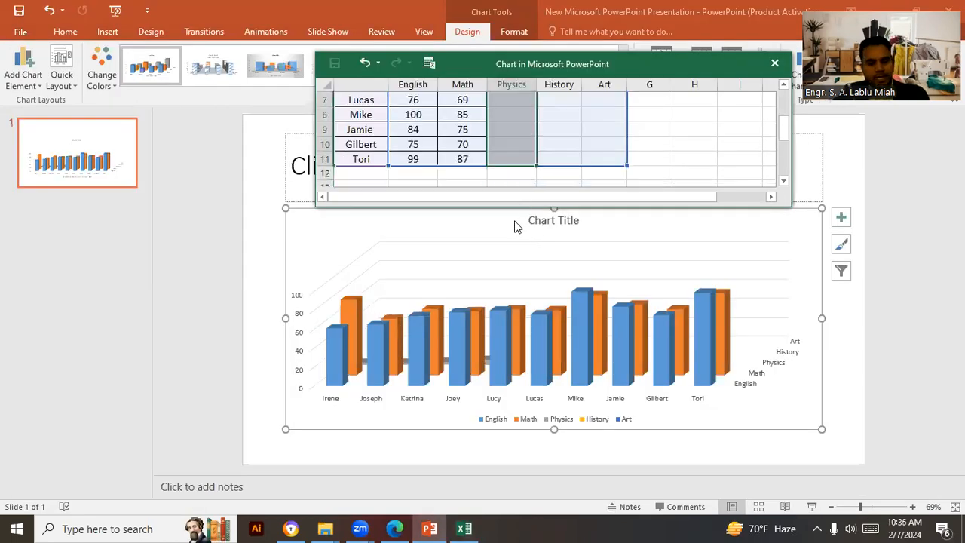
key("ctrl+v")
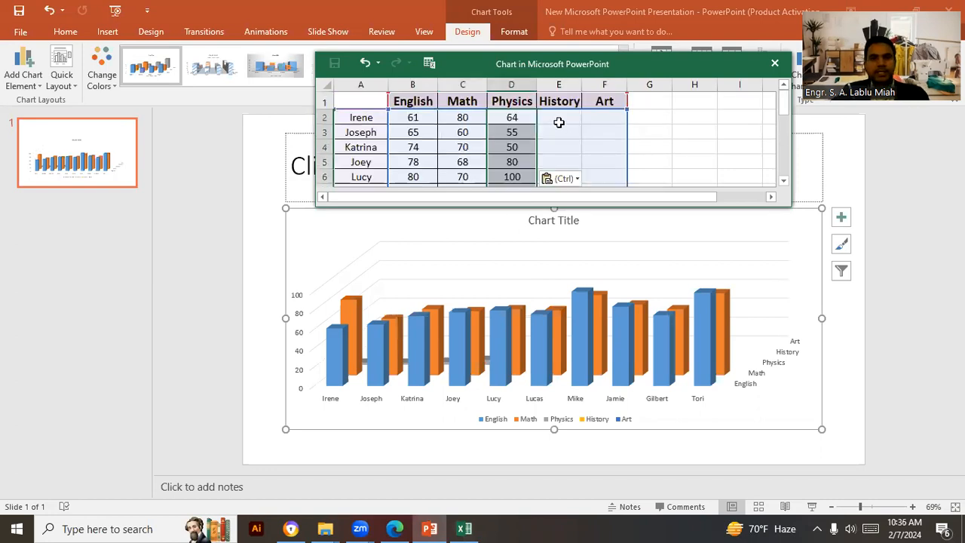
key("Right")
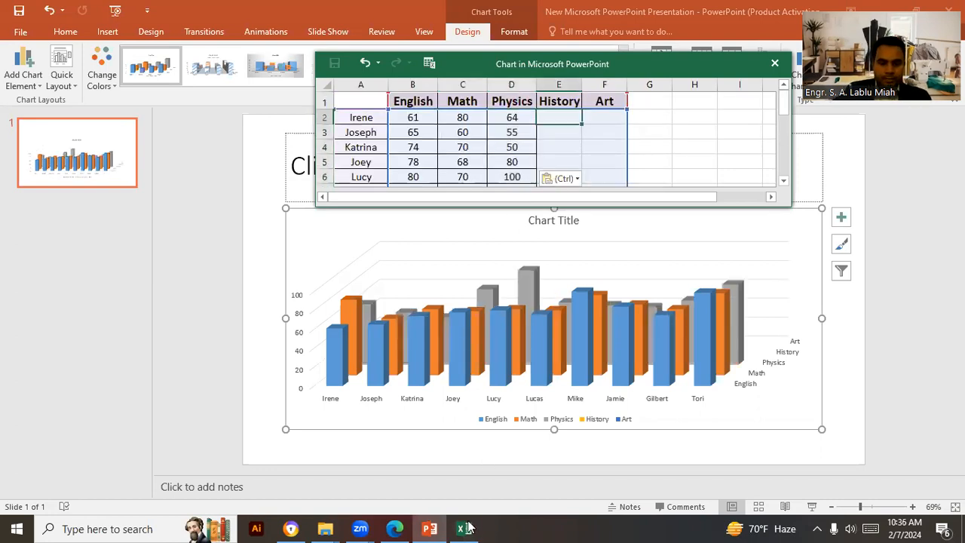
- Copy the History marks from F6:F15 of the Excel sheet into E2:E11 of the PowerPoint chart data
left_click_drag(272, 235, 276, 365)
right_click(276, 365)
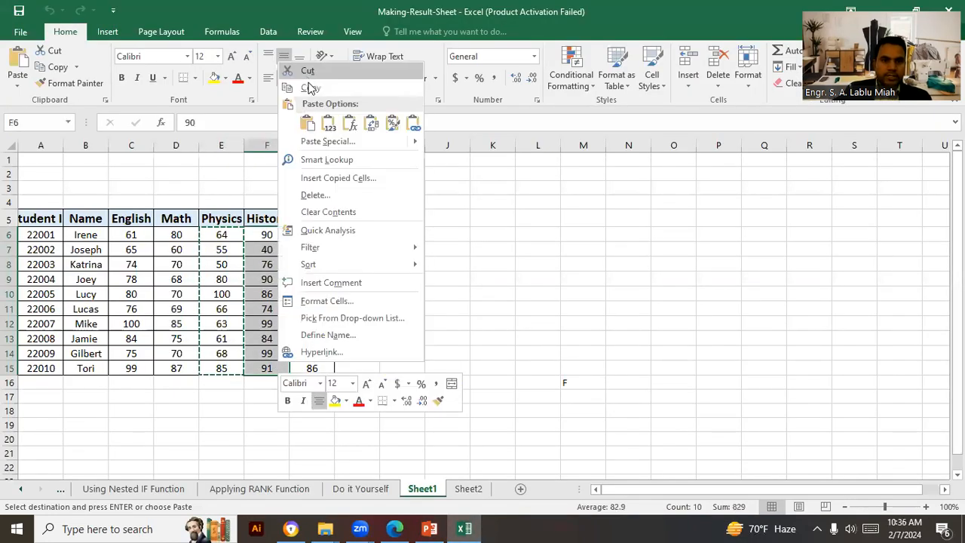
left_click(310, 88)
left_click(430, 529)
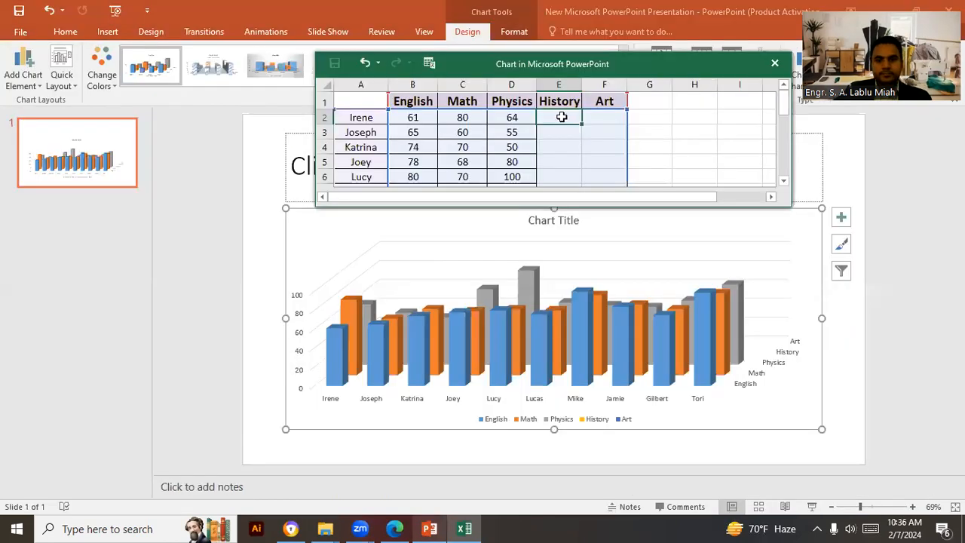
left_click_drag(562, 116, 562, 160)
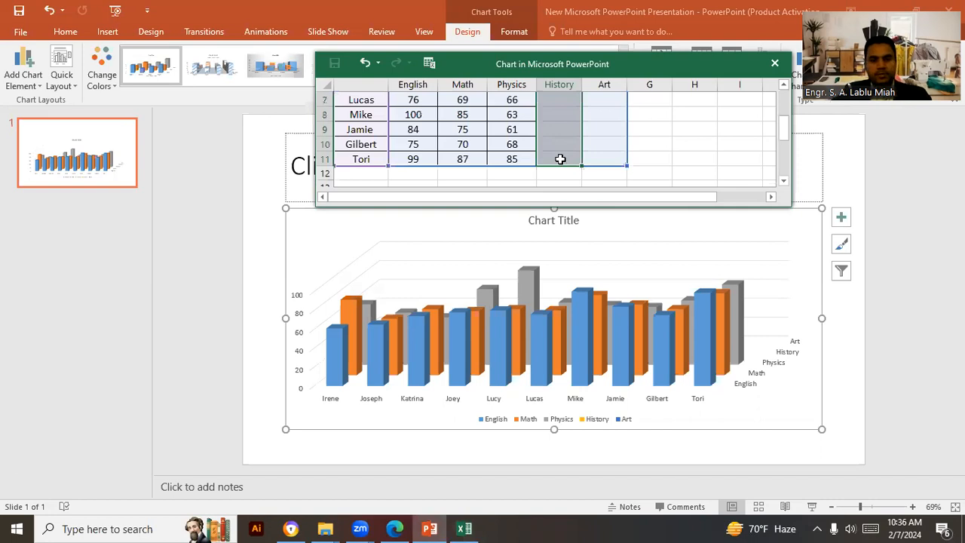
key("ctrl+v")
left_click(609, 116)
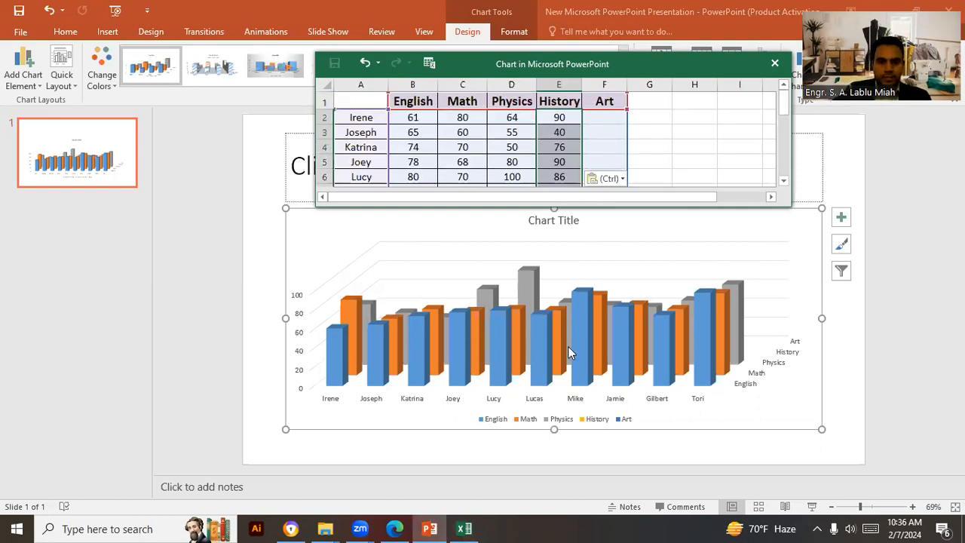
- Copy the Art marks from G6:G15 of the Excel sheet into F2:F11 of the PowerPoint chart data
left_click(465, 529)
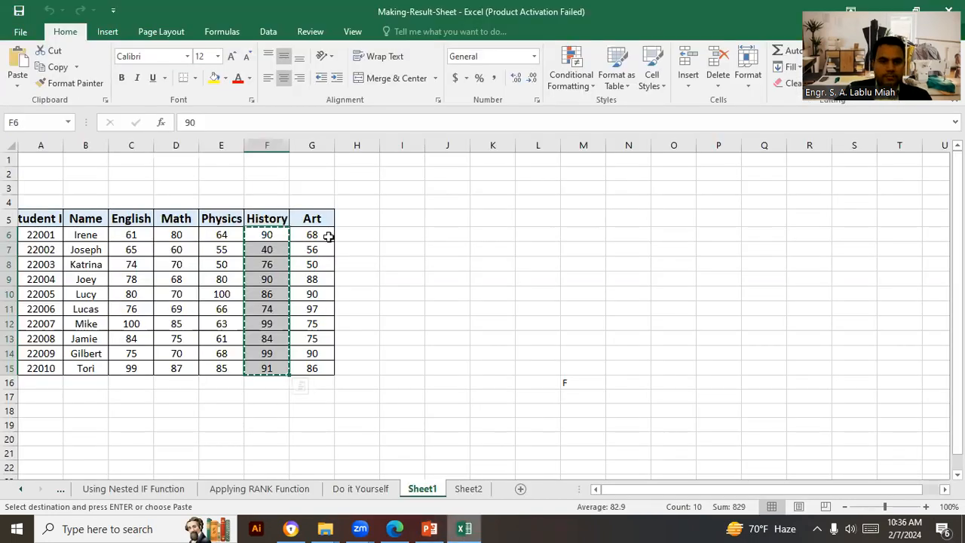
left_click_drag(312, 235, 324, 366)
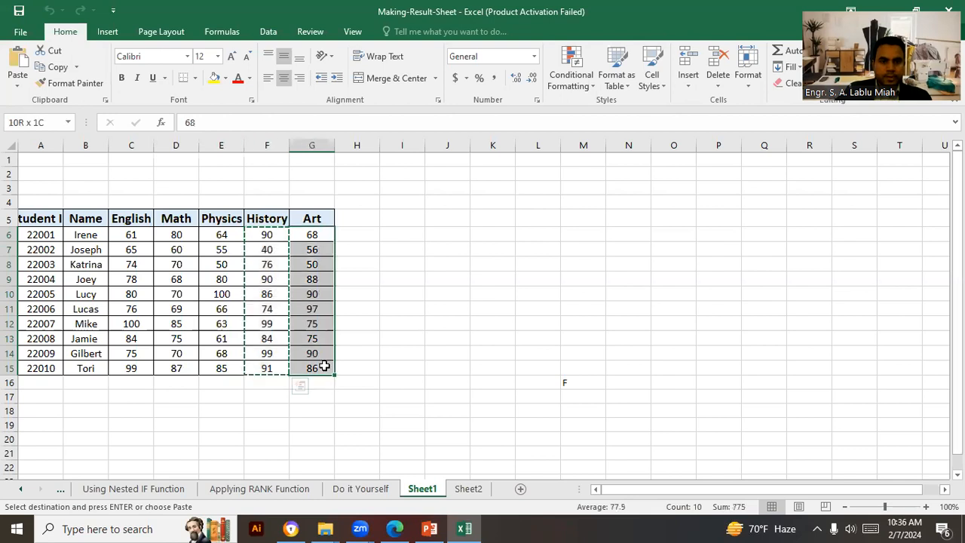
right_click(325, 364)
left_click(368, 96)
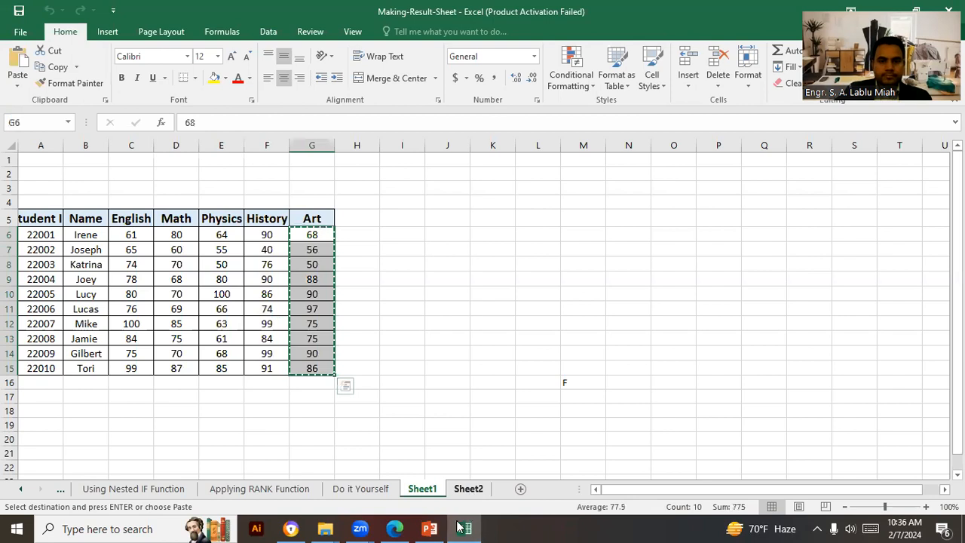
left_click(430, 529)
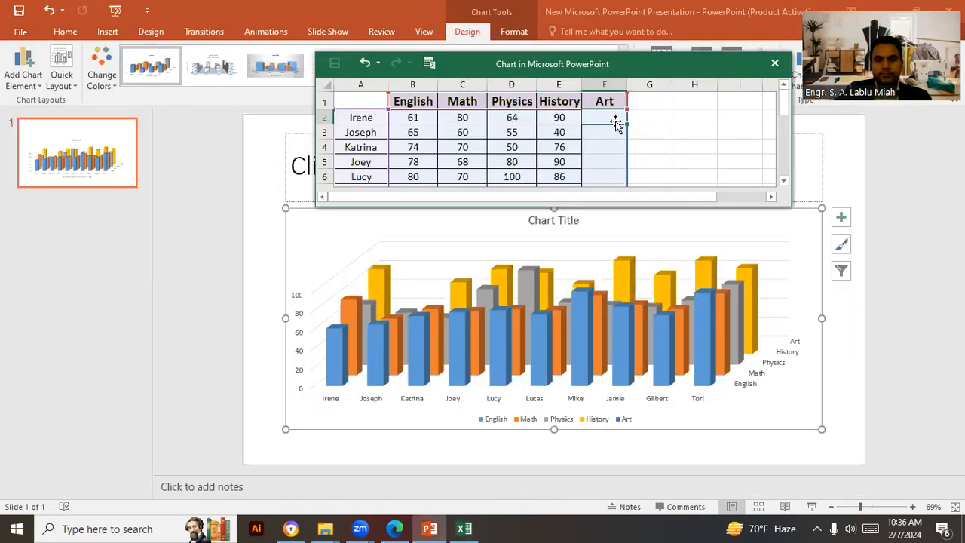
left_click_drag(608, 117, 613, 147)
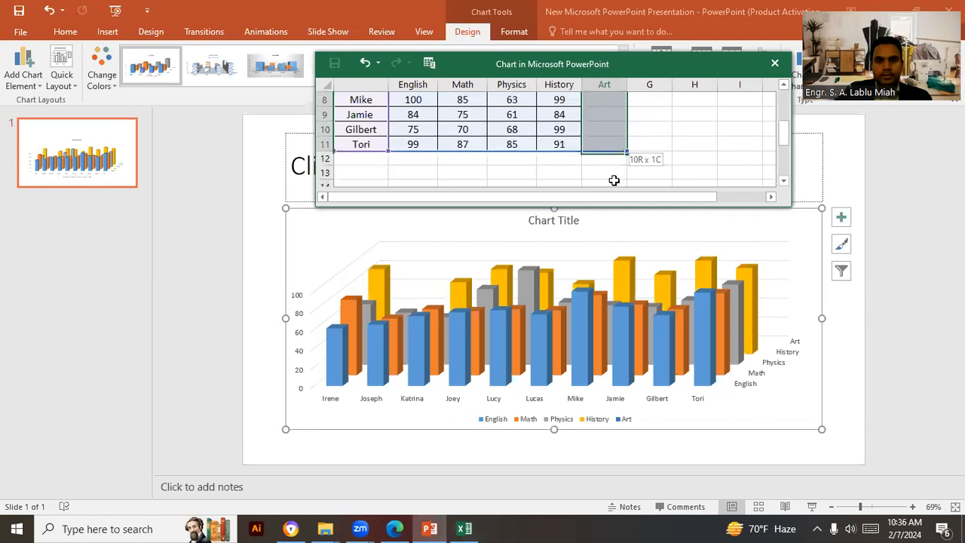
key("ctrl+v")
left_click(671, 139)
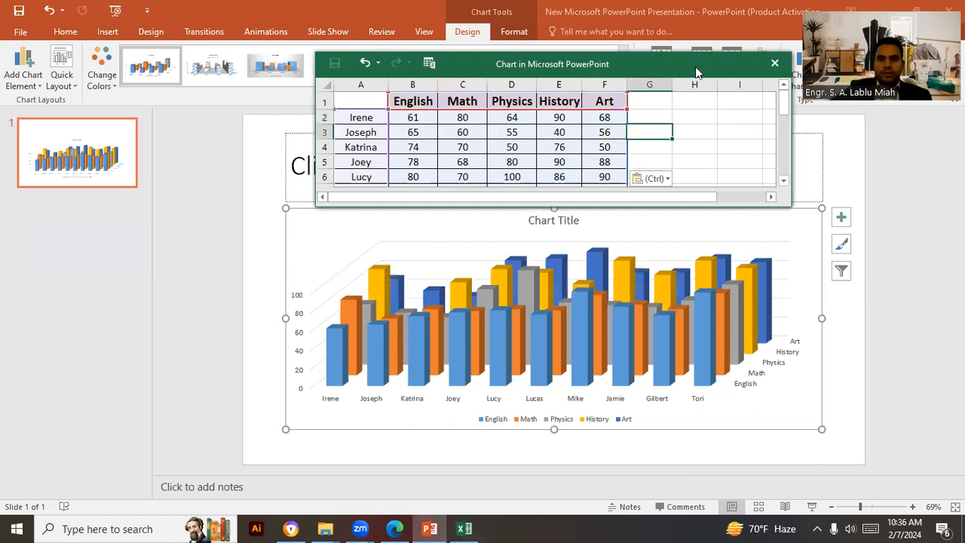
- Move the chart data window farther away from the chart and look through the pasted marks
left_click_drag(695, 66, 644, 34)
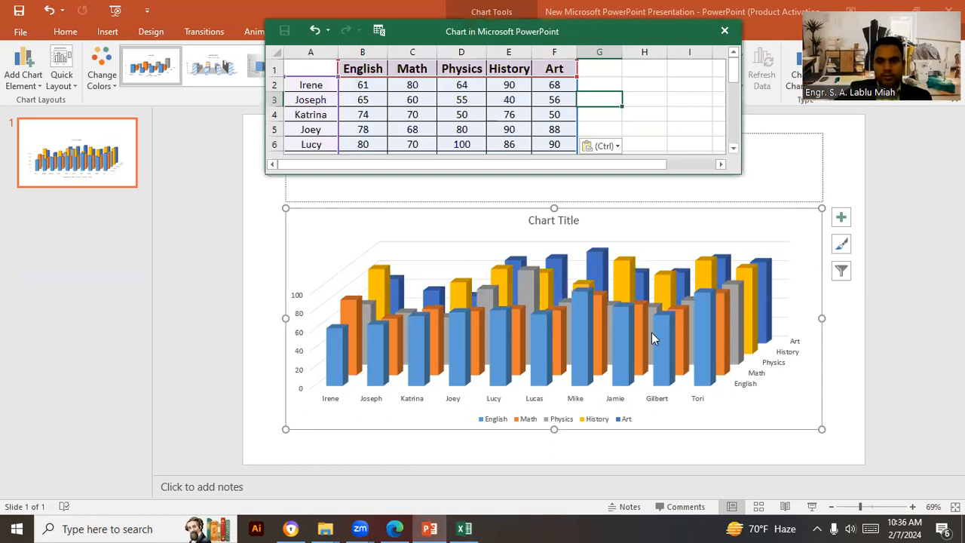
left_click(477, 101)
left_click(516, 103)
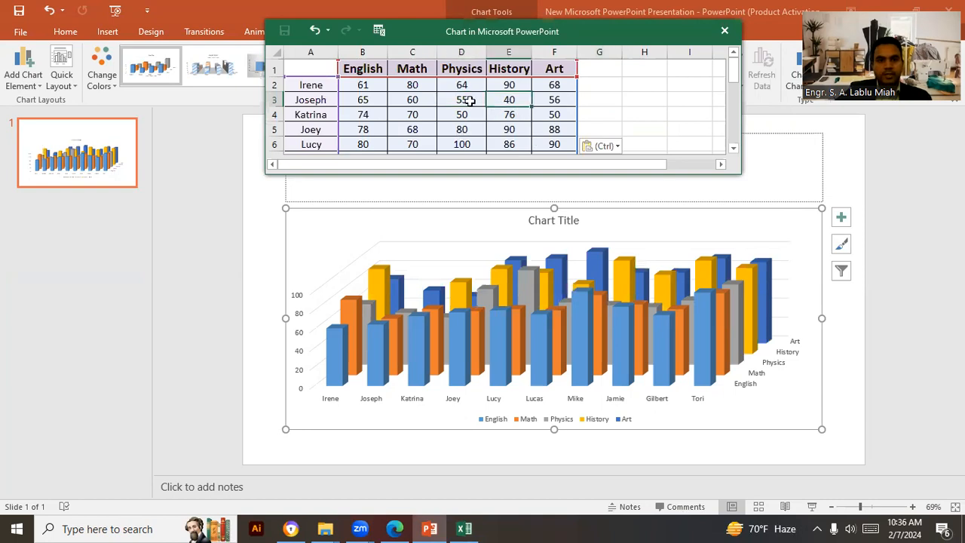
scroll(469, 101, "down", 1)
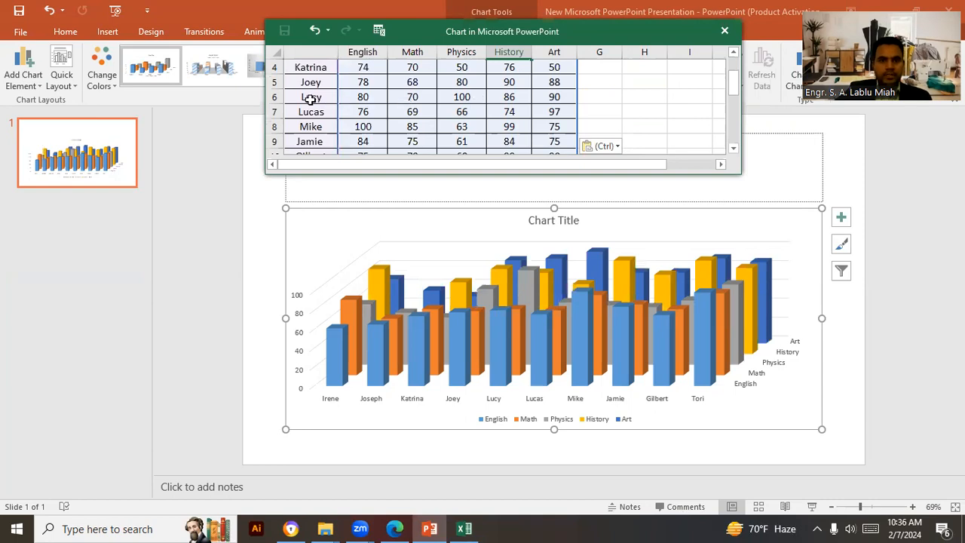
- Set the Physics mark in D6 of the chart data to 70
left_click(461, 98)
scroll(487, 142, "up", 1)
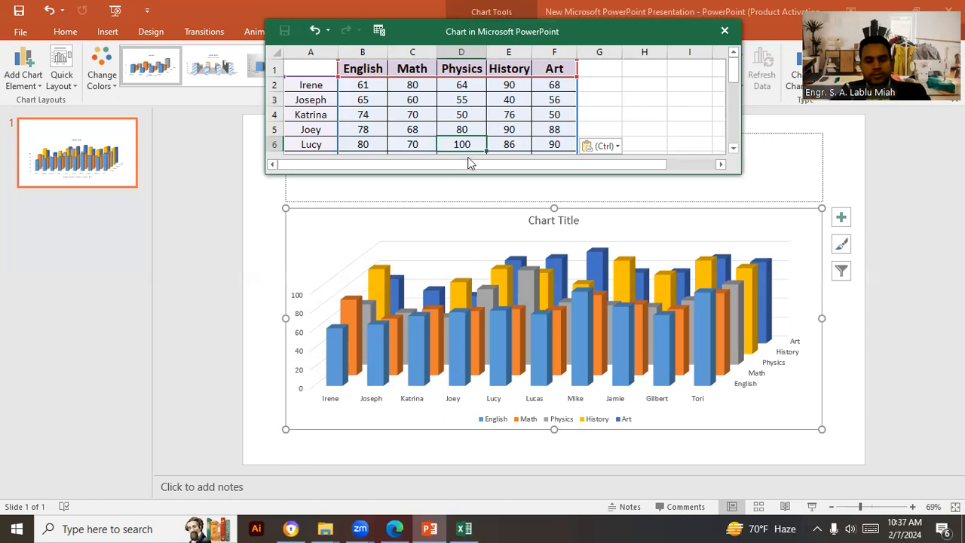
type("70")
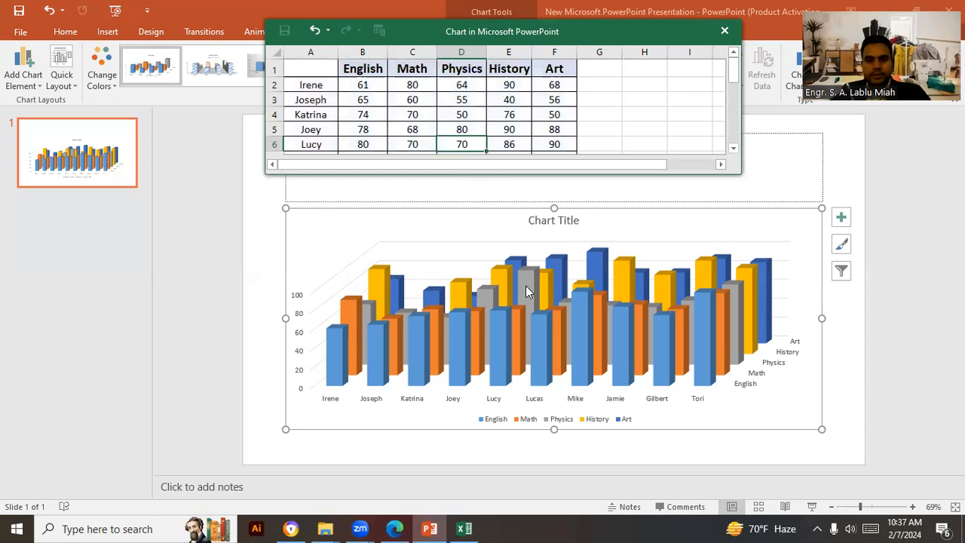
key("Return")
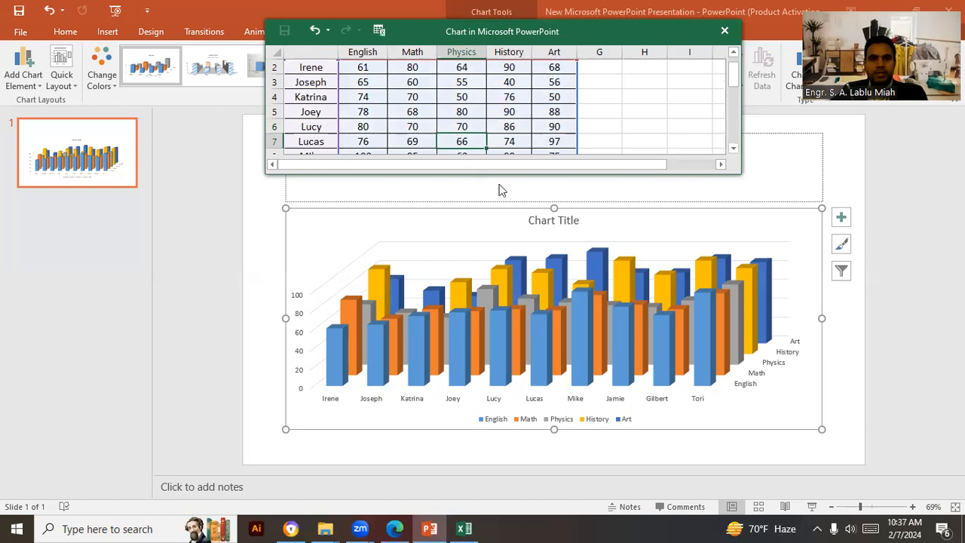
- Restore the Physics mark in D6 of the chart data to 100
scroll(496, 132, "up", 1)
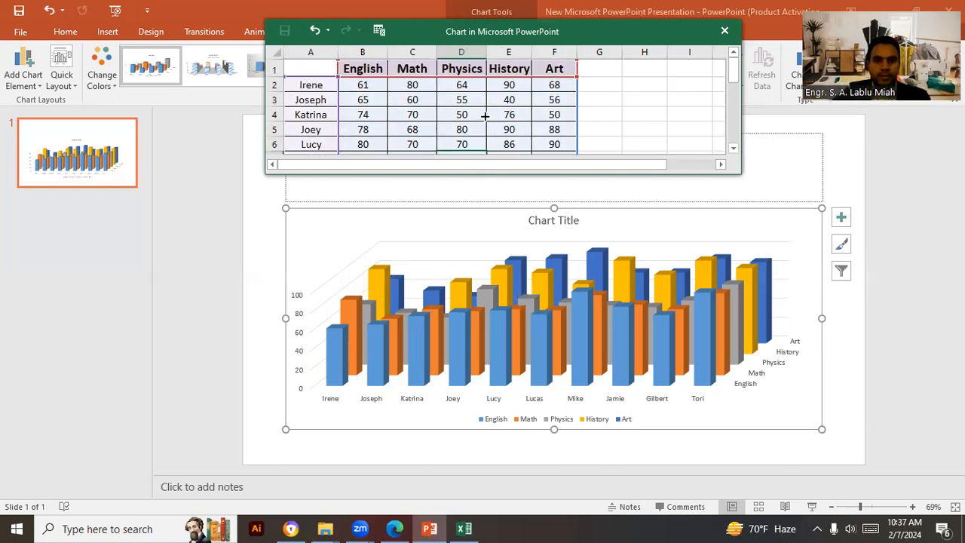
scroll(486, 117, "down", 1)
left_click(467, 98)
type("100")
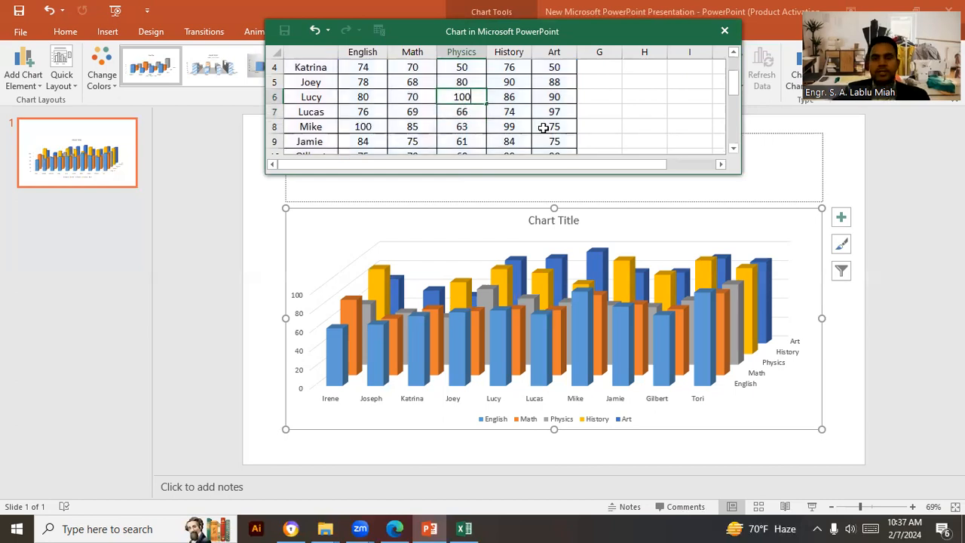
left_click(503, 114)
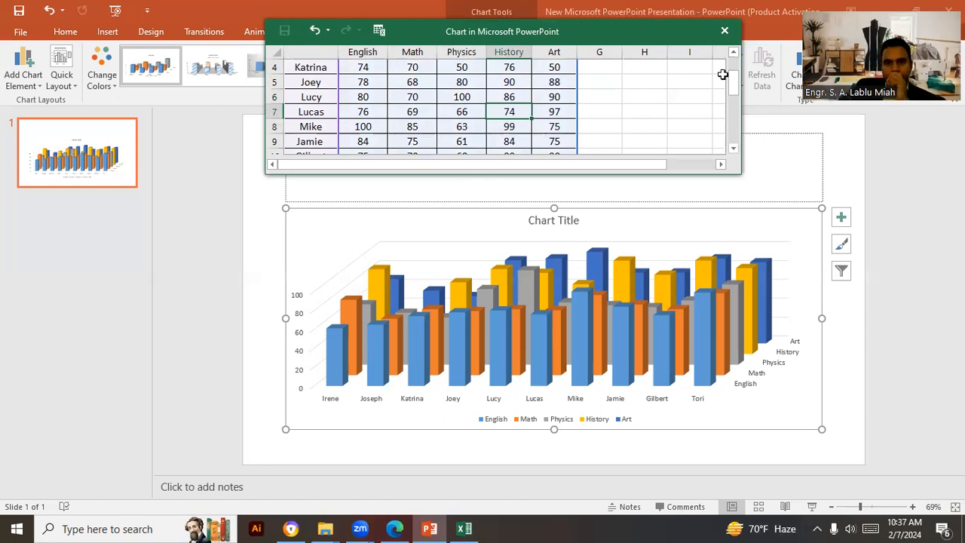
- Close the chart data window and place the text cursor in the slide's title placeholder
left_click(605, 217)
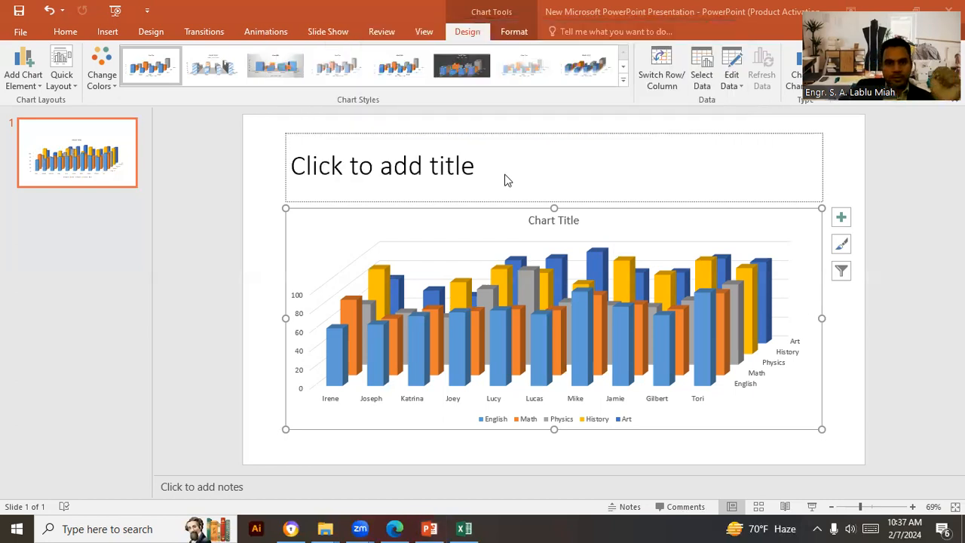
left_click(568, 173)
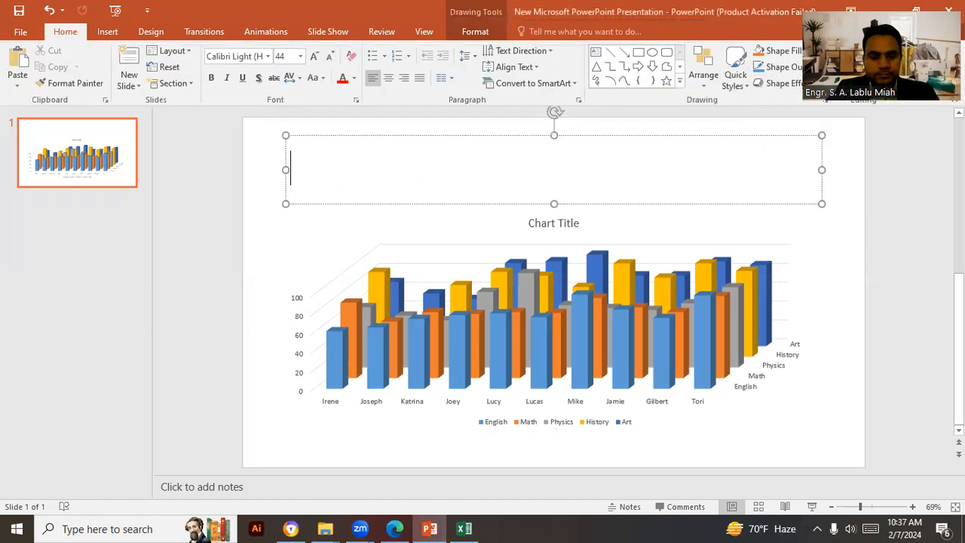